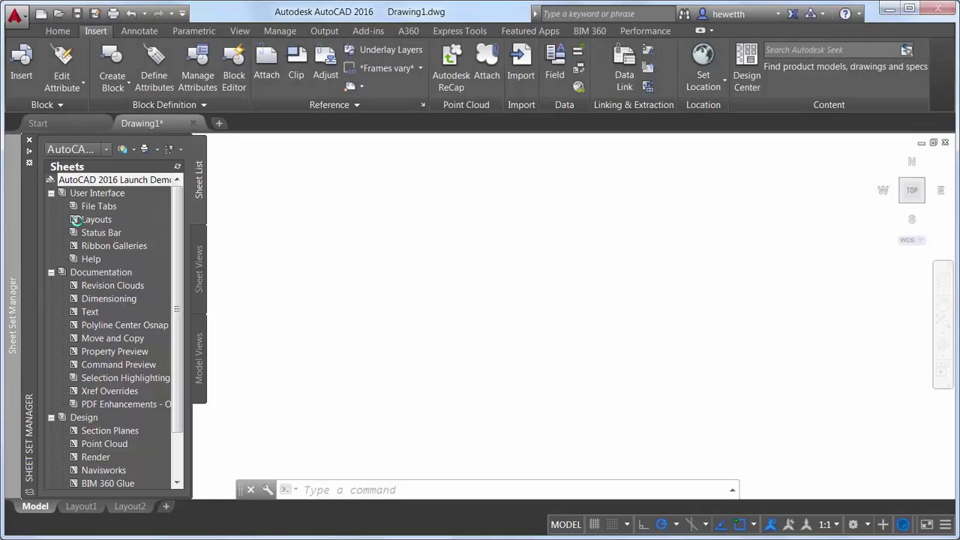
Step: Bring up the recently used sheet sets from the Sheet Set Manager's sheet set list
click(108, 150)
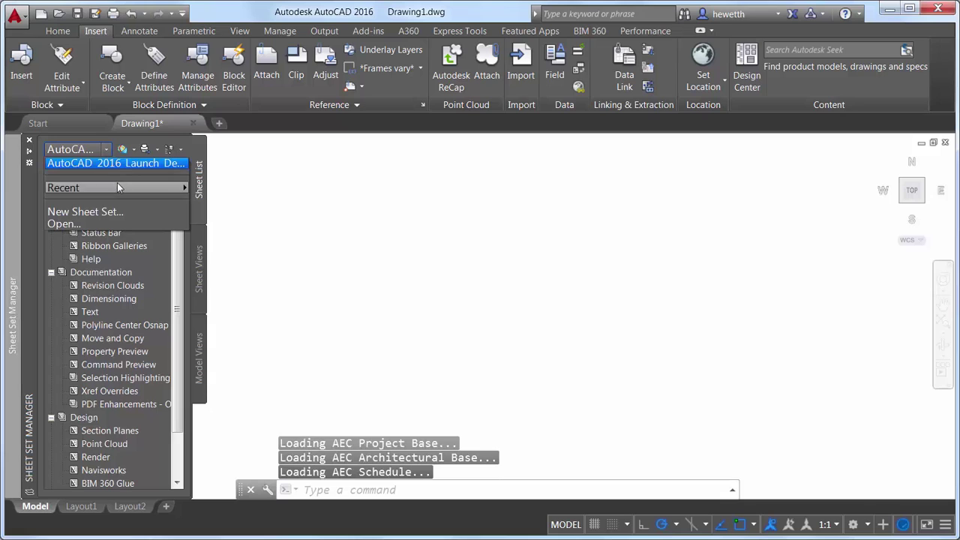
mouse_move(117, 183)
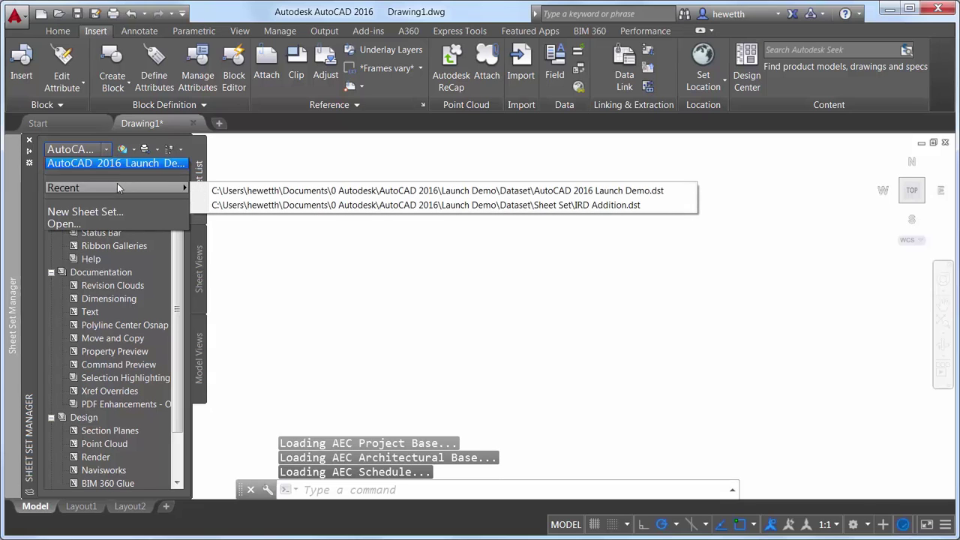
Step: Load the IRD Addition sheet set, open sheet T-01 TITLE SHEET, and show the Output ribbon
click(276, 205)
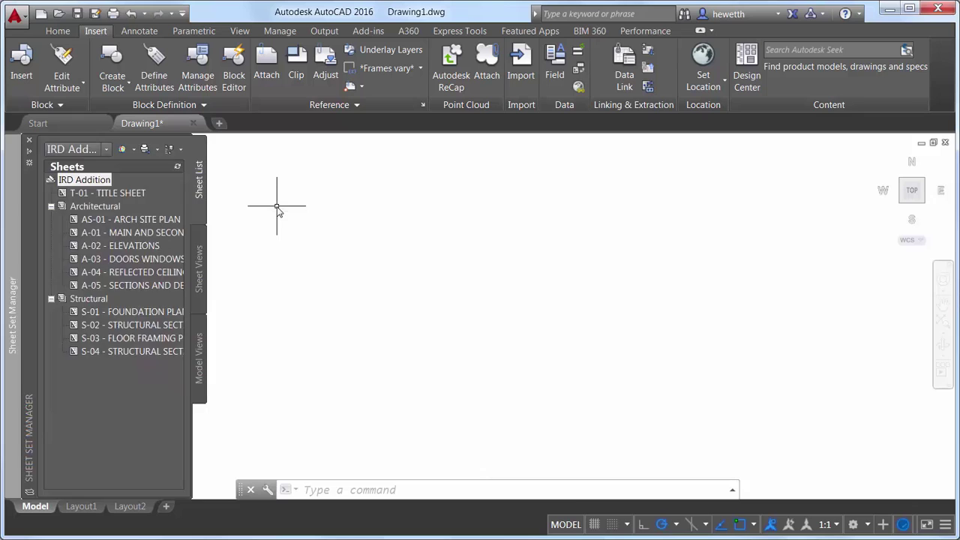
mouse_move(13, 225)
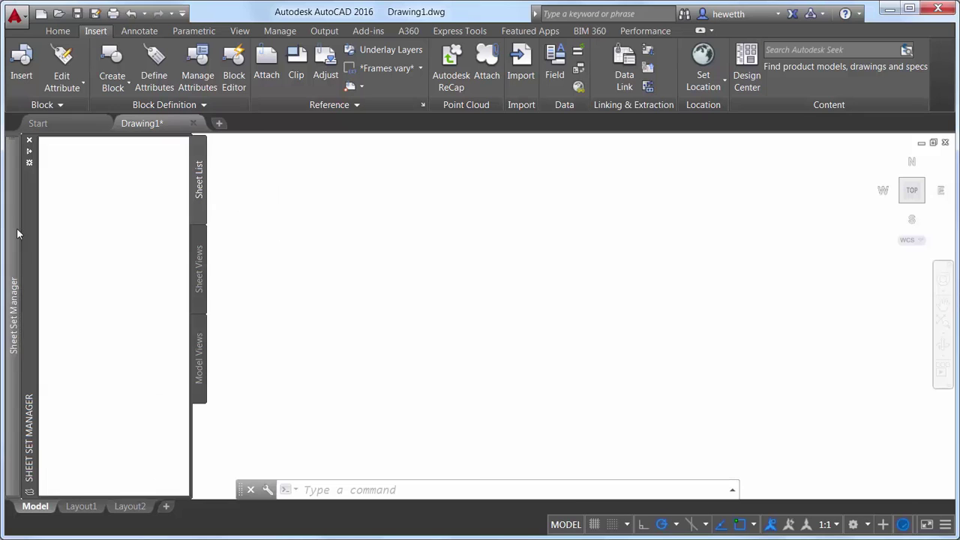
double_click(88, 193)
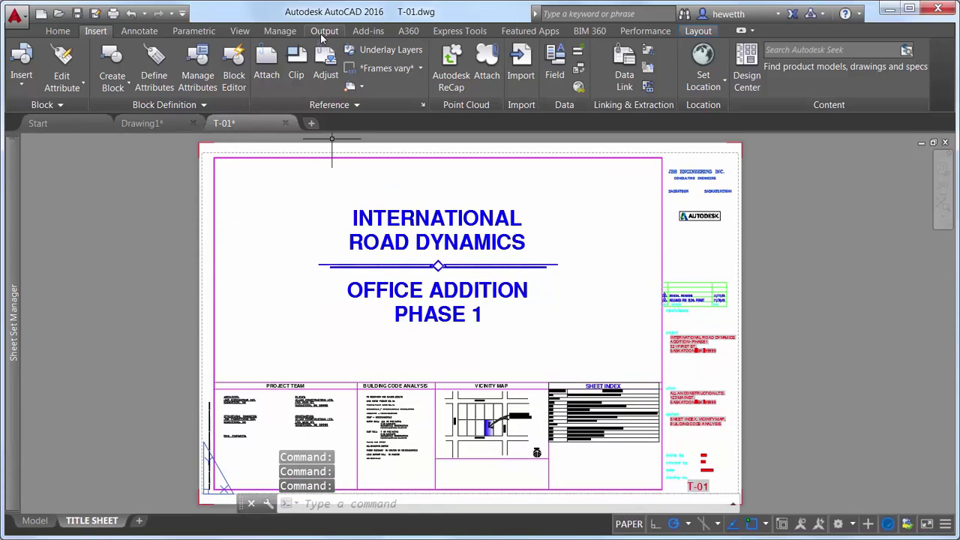
click(324, 32)
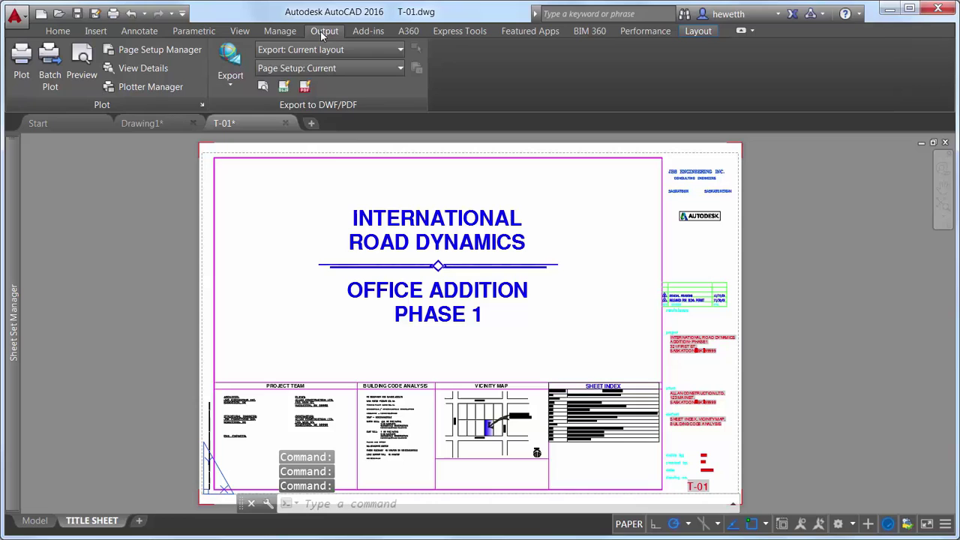
Step: Accept PDF export options of 1200 dpi vector and 400 dpi raster, including layers, hyperlinks and bookmarks
click(306, 89)
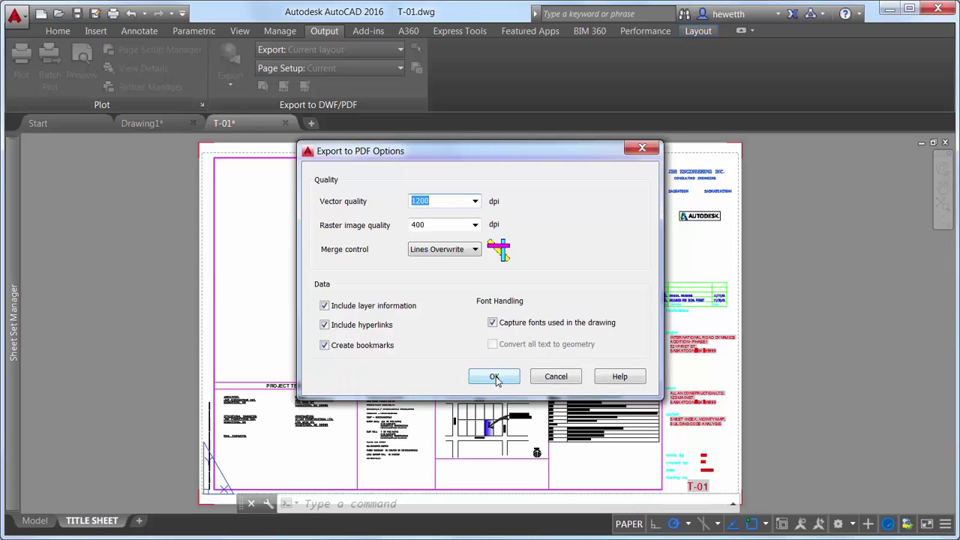
click(495, 377)
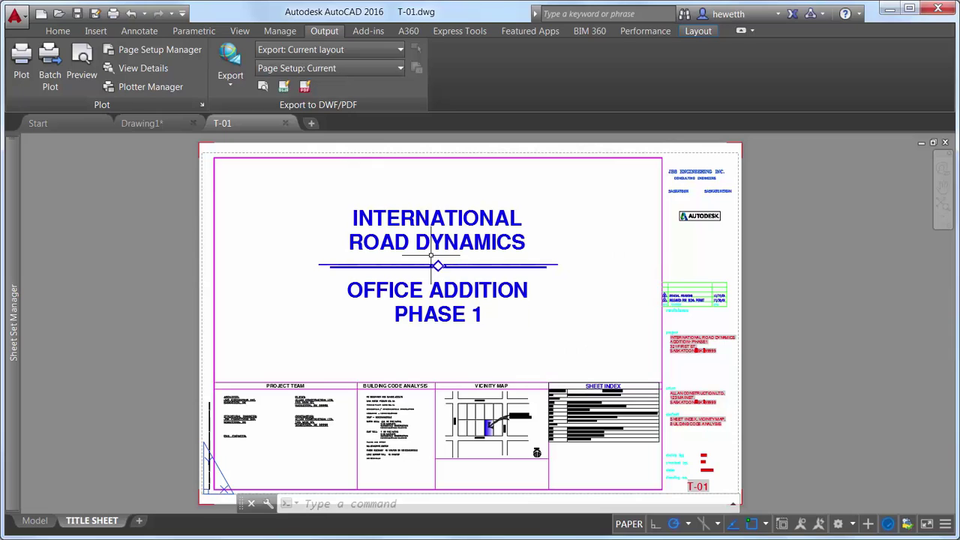
Step: Zoom into the title sheet's SHEET INDEX table and follow its A-01 hyperlink to that sheet
mouse_move(429, 255)
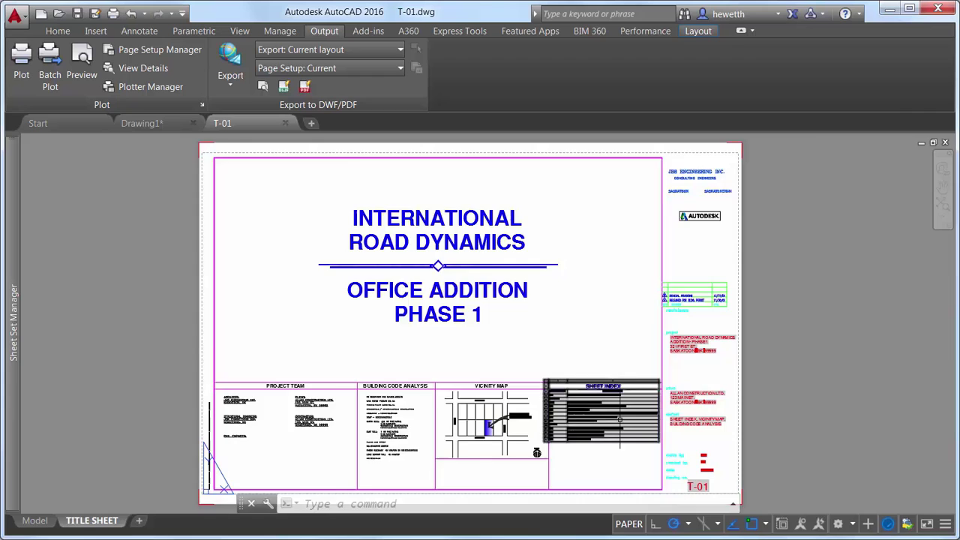
scroll(620, 420, up, 8)
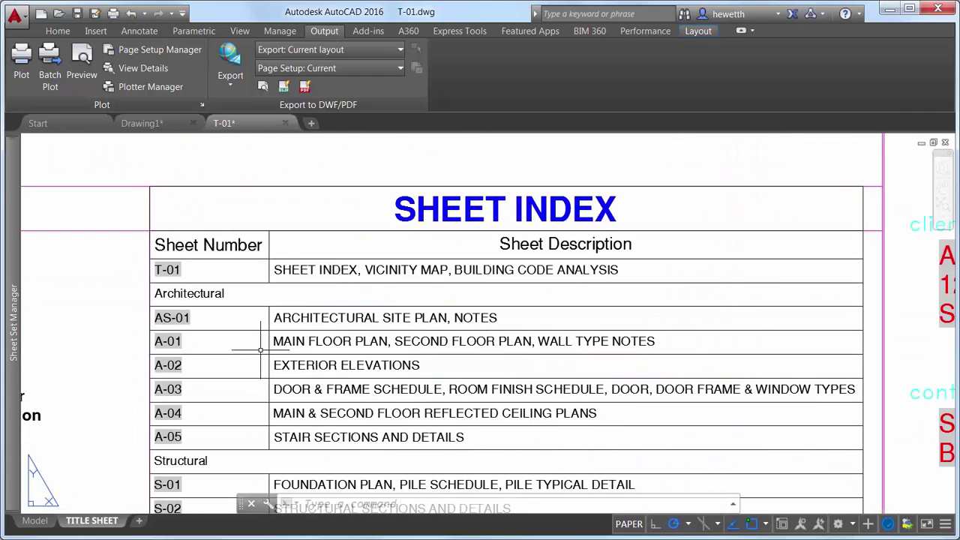
click(178, 341)
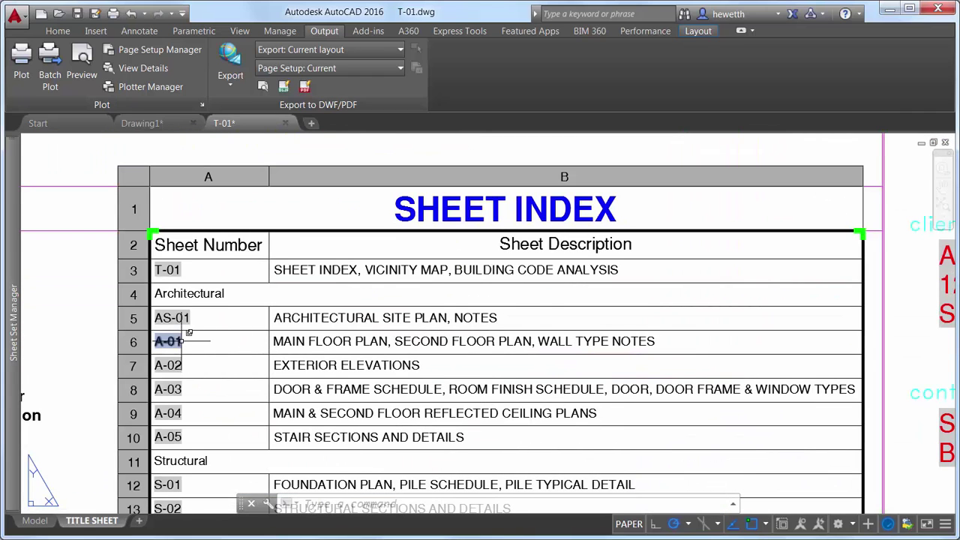
ctrl+click(182, 340)
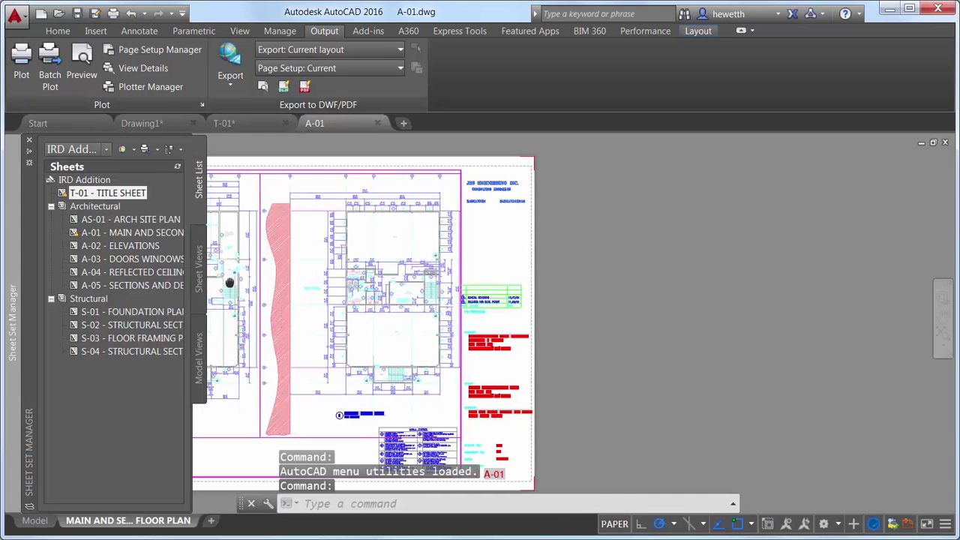
Step: Zoom into A-01's stair area, open sheet A-05 SECTIONS AND DETAILS, and list views by sheet
middle_drag(229, 282, 266, 291)
scroll(317, 300, up, 7)
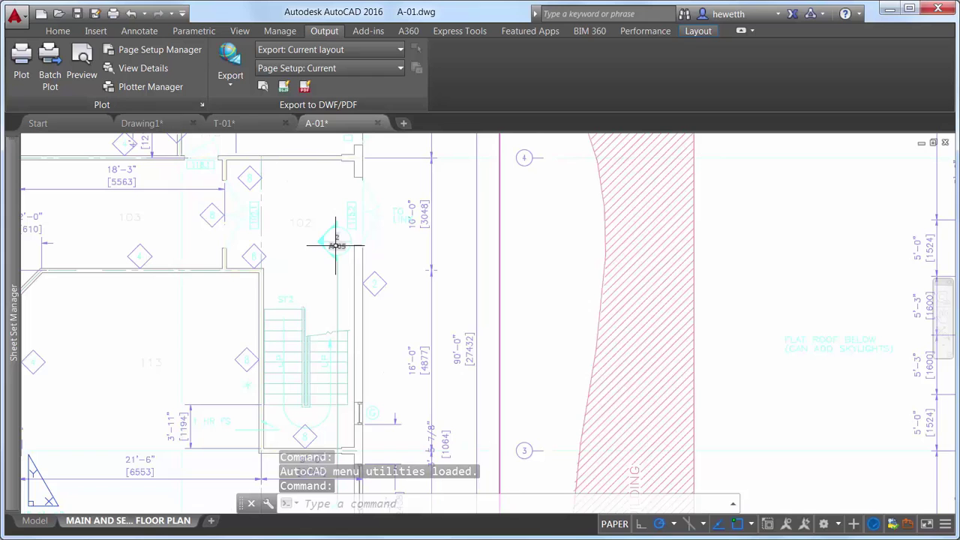
click(332, 240)
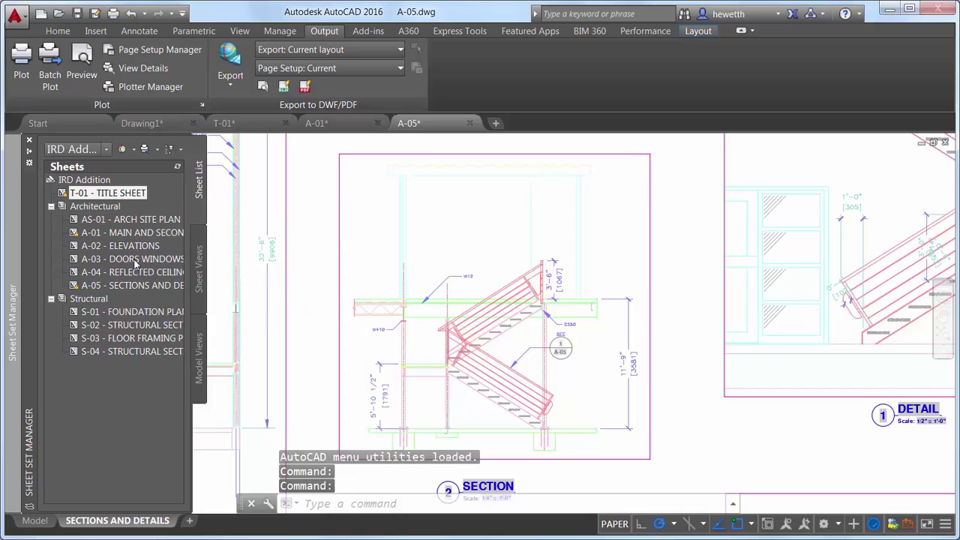
click(199, 268)
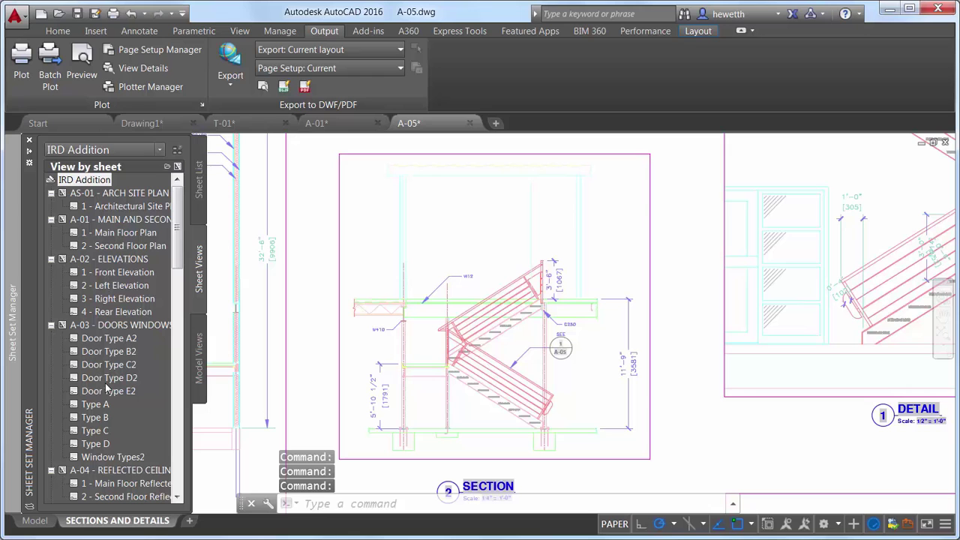
click(113, 13)
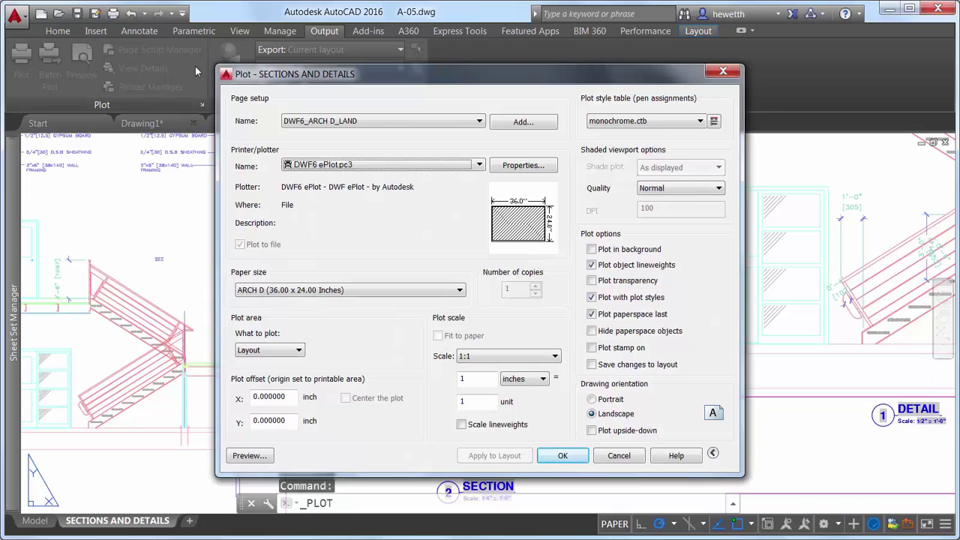
click(349, 169)
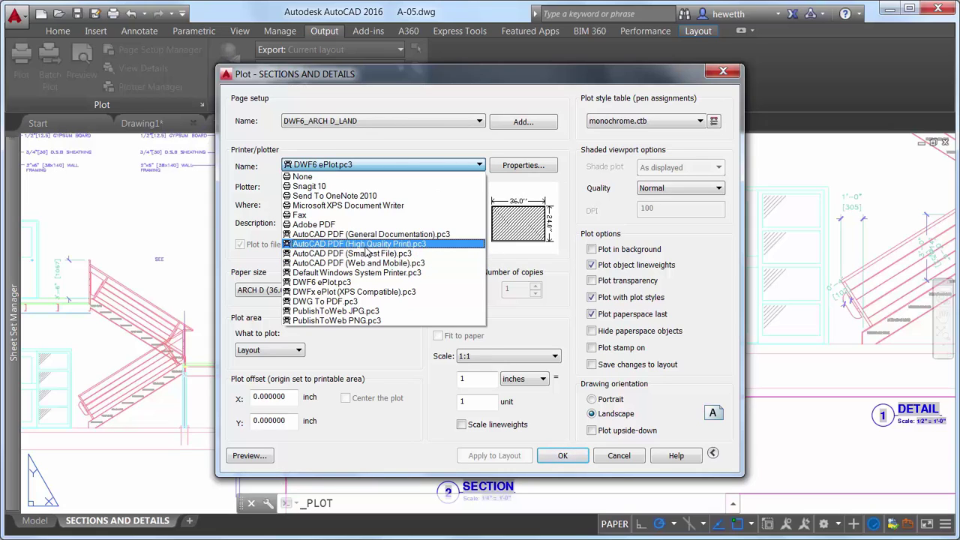
click(367, 245)
click(435, 246)
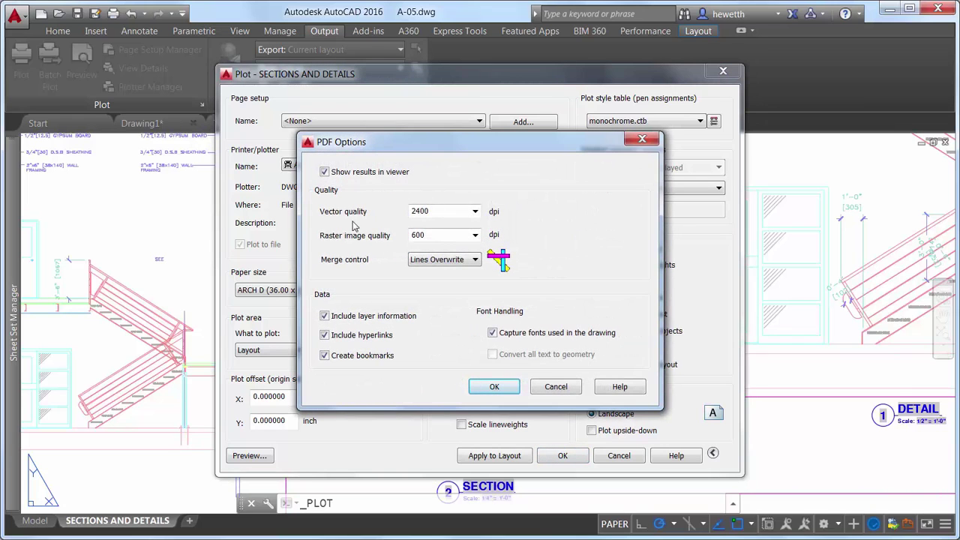
click(554, 387)
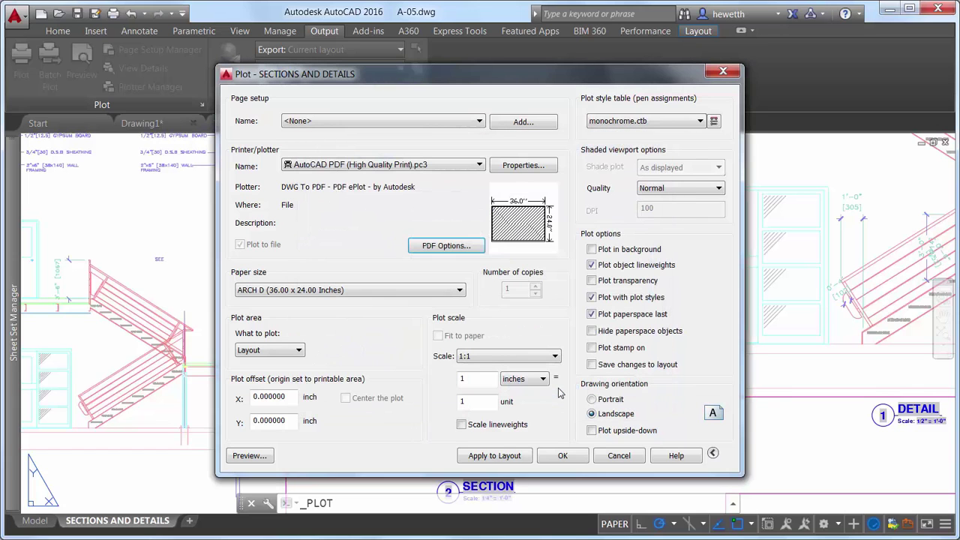
click(617, 456)
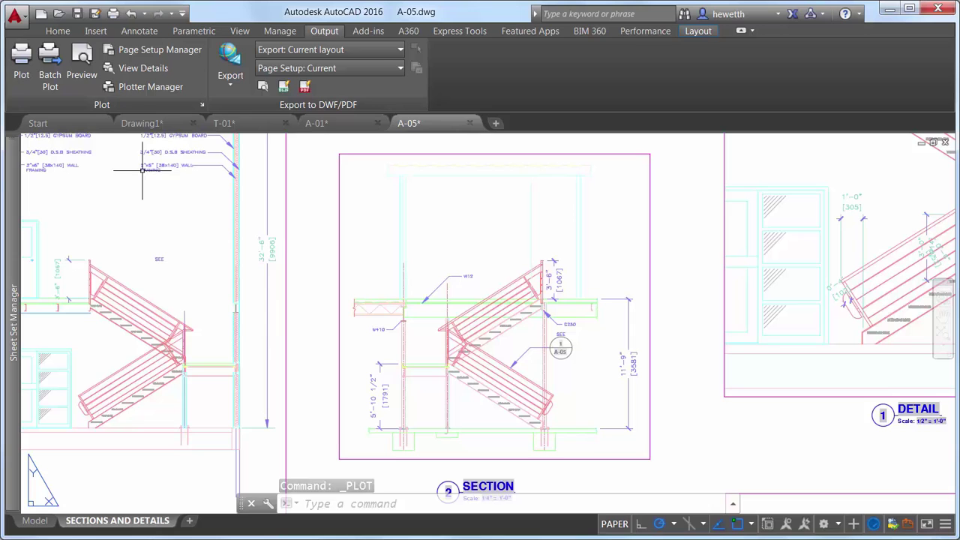
Step: Set the publish destination to PDF with the AutoCAD PDF (Web and Mobile) preset and view its options
click(57, 64)
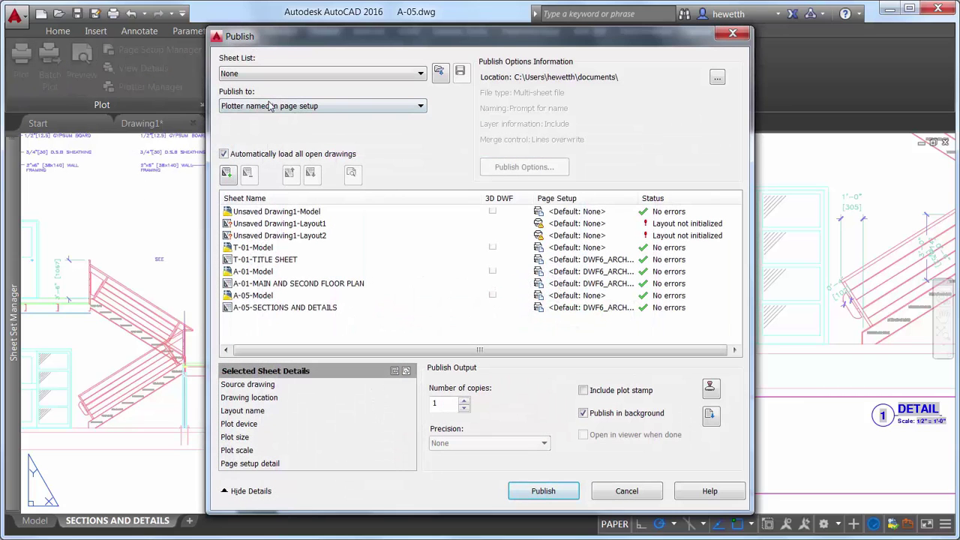
click(270, 106)
click(292, 147)
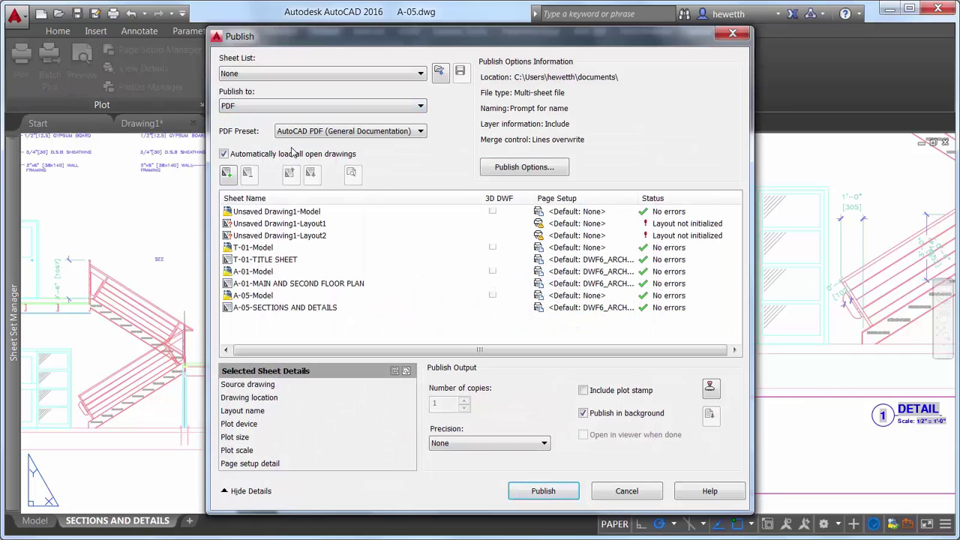
click(400, 133)
click(398, 174)
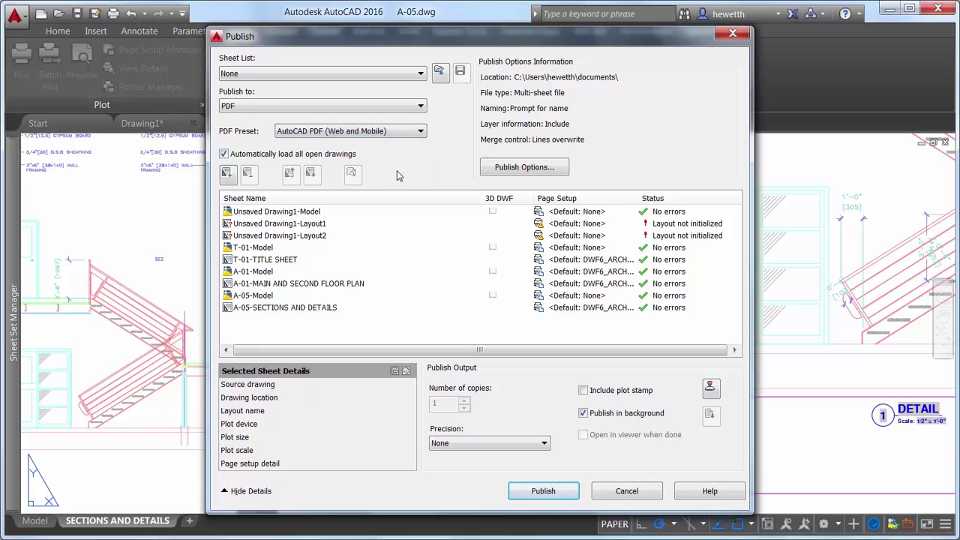
click(524, 167)
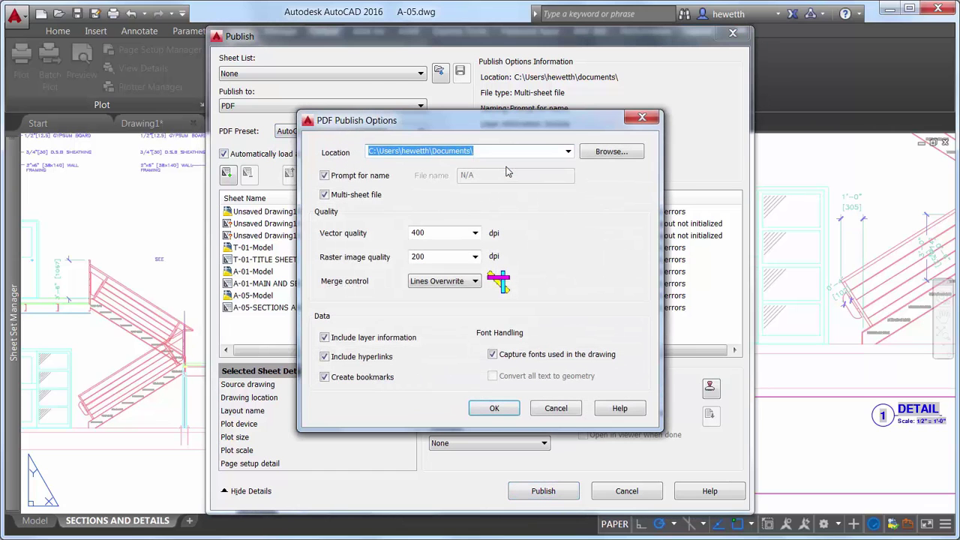
Step: Cancel the publish job without saving the current sheet list
click(546, 408)
click(610, 494)
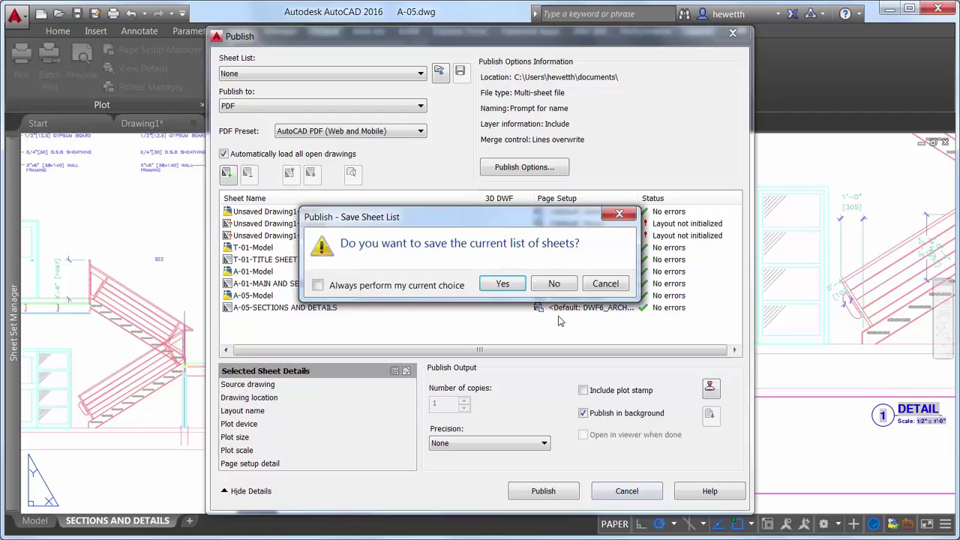
click(554, 282)
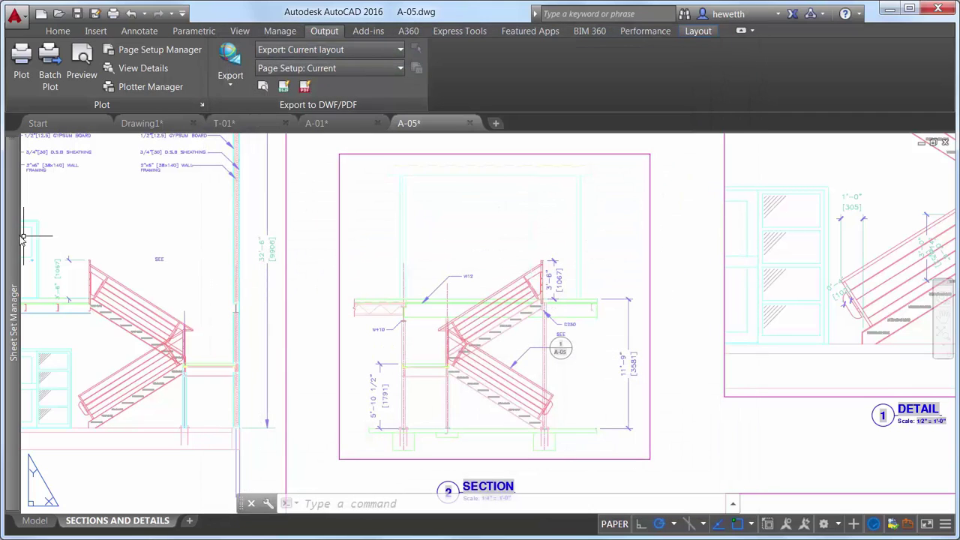
Step: Open the Sheet Set PDF Publish Options for the IRD Addition sheet set
mouse_move(15, 236)
click(198, 192)
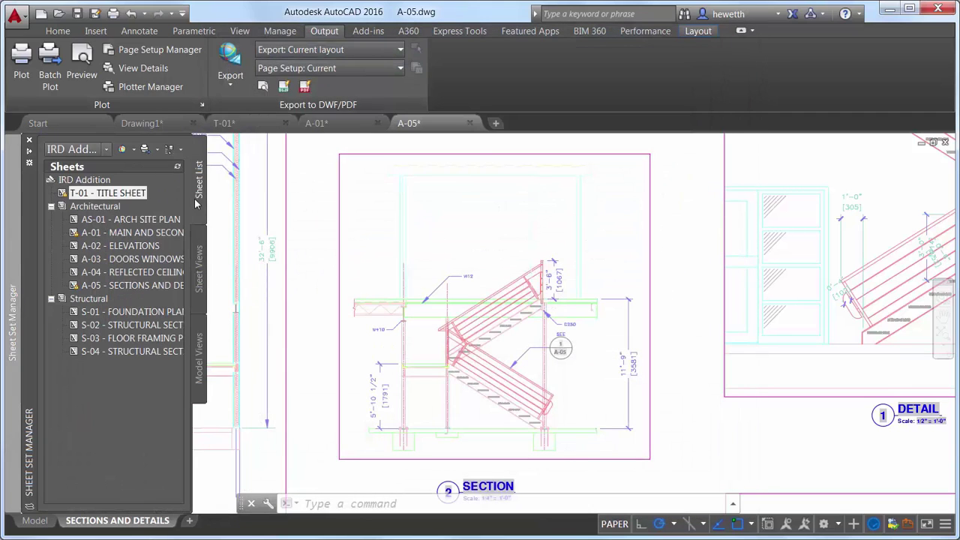
right_click(83, 180)
mouse_move(150, 290)
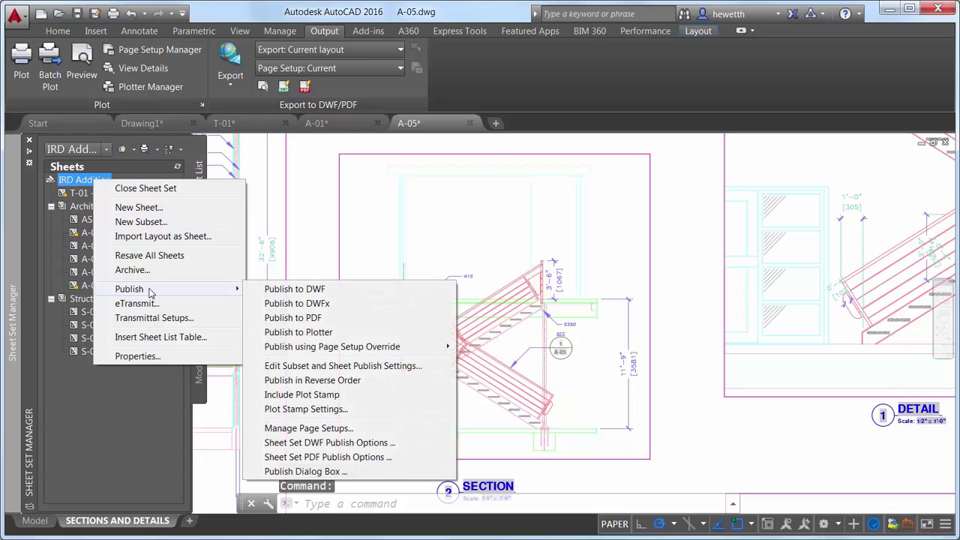
click(362, 458)
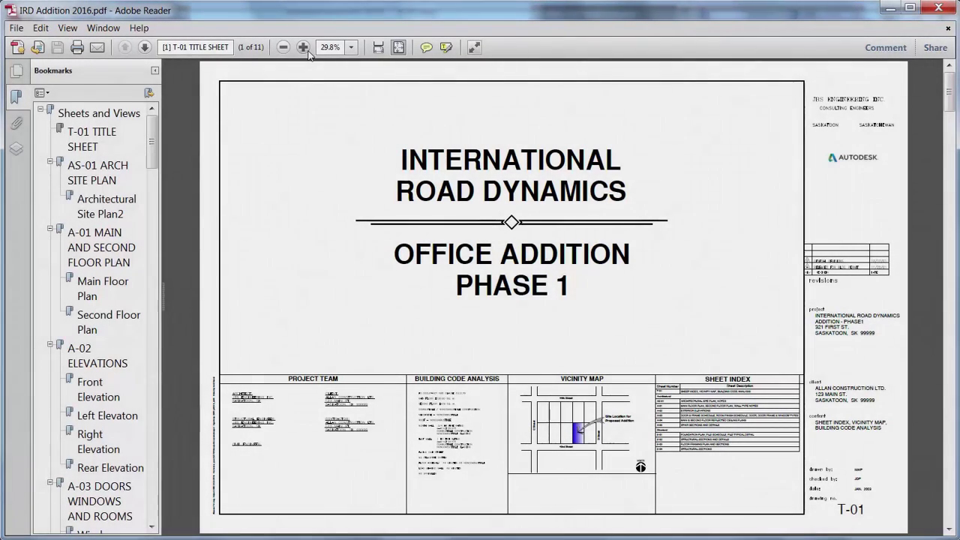
Step: Zoom the title sheet to 50% and scroll down to the Project Team client and contractor text
click(304, 48)
click(304, 48)
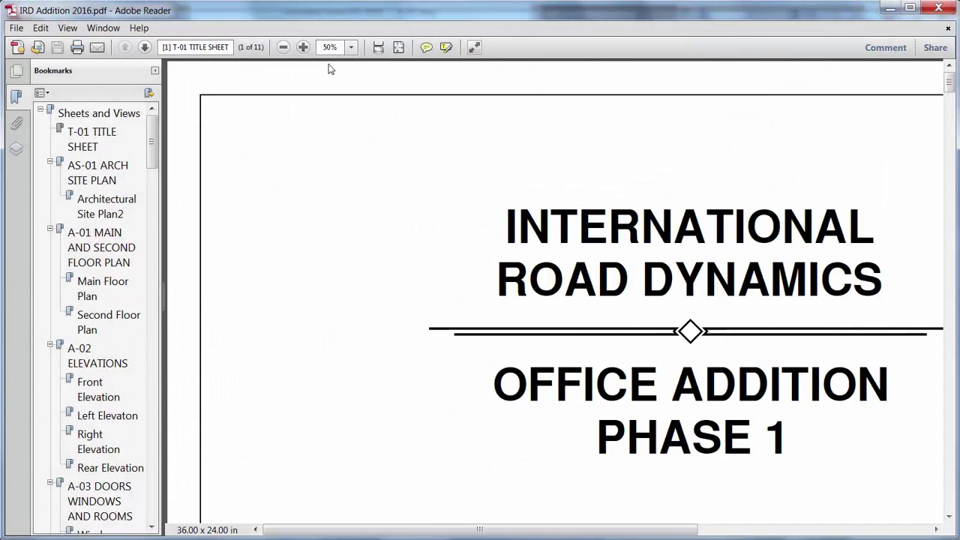
drag(949, 83, 948, 113)
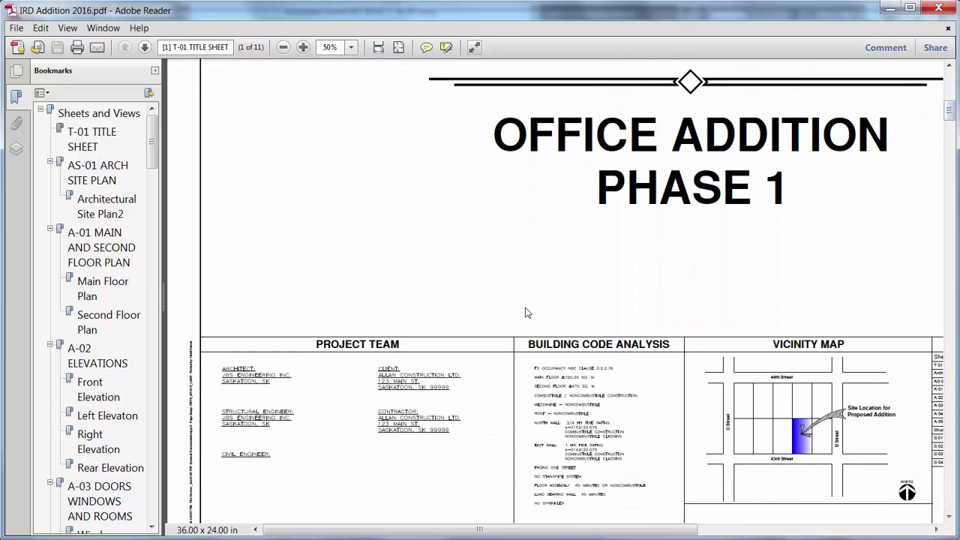
mouse_move(441, 373)
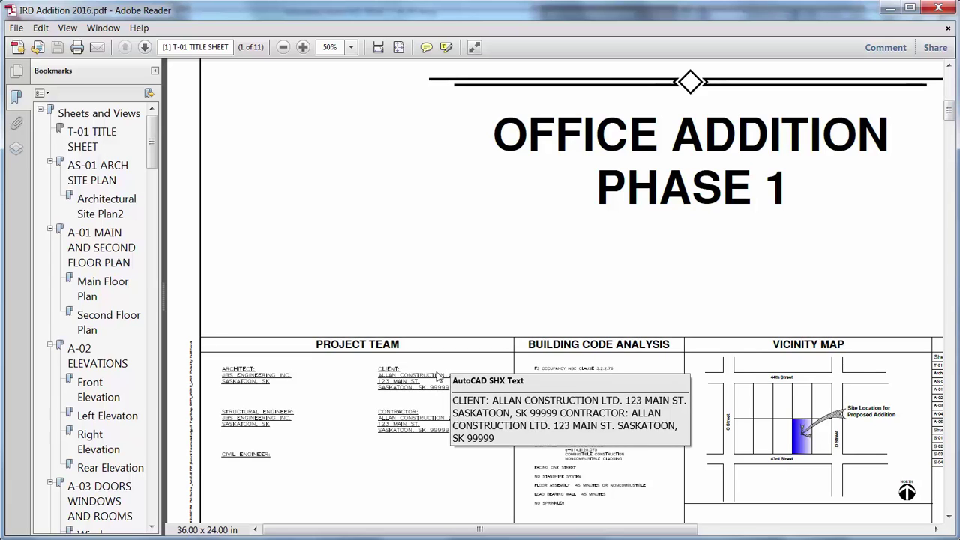
mouse_move(537, 375)
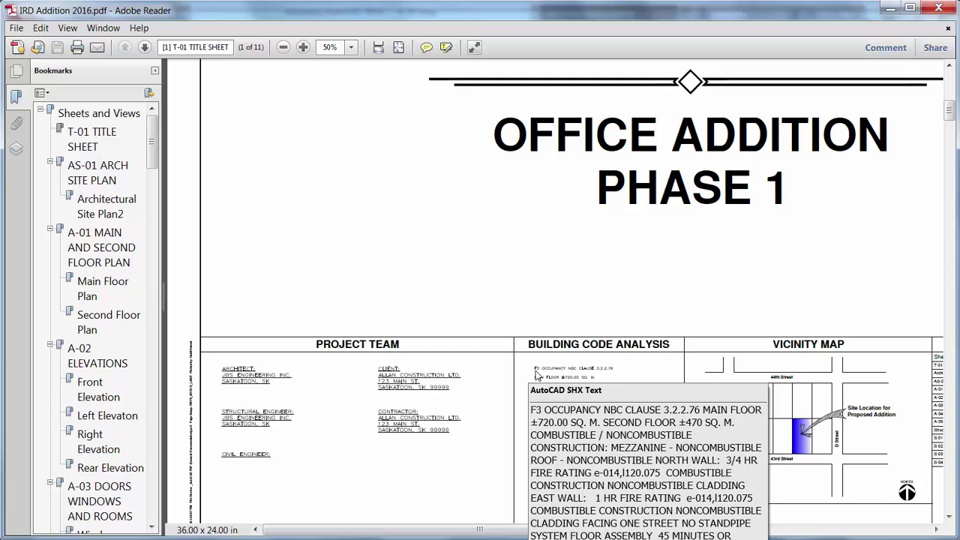
Step: Open the client details SHX text comment and copy all of its text
click(462, 378)
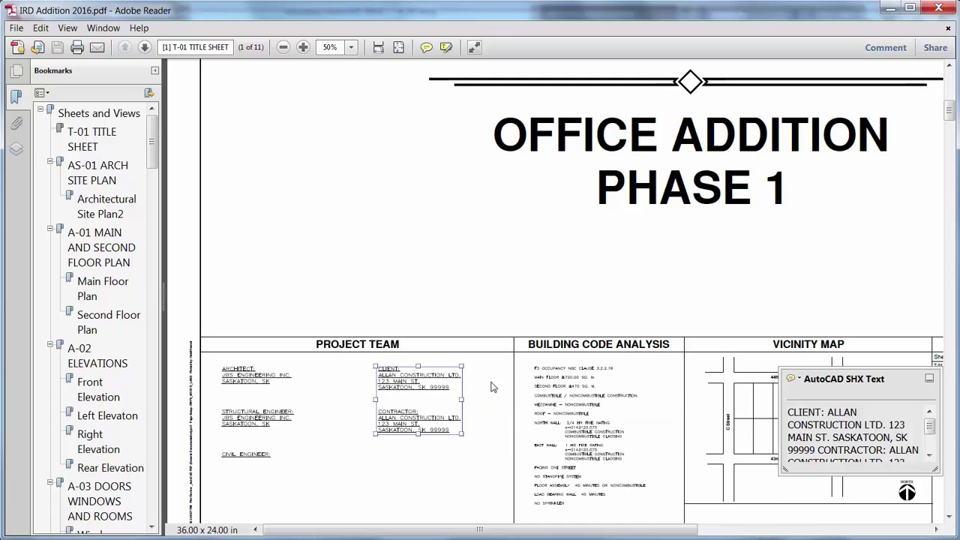
drag(788, 411, 928, 451)
right_click(850, 429)
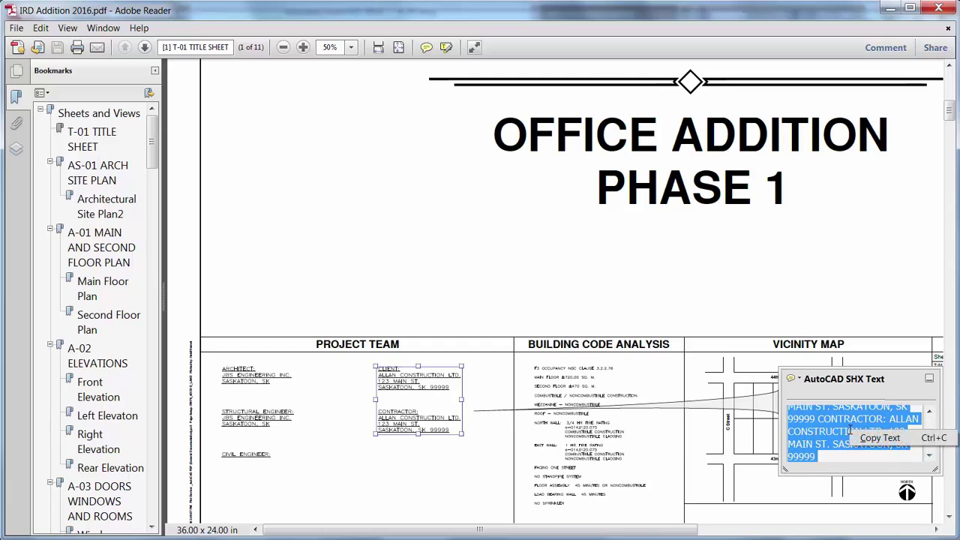
click(866, 439)
Step: Search the comments for 'formwork' and jump to the matching note on the AS-01 ARCH SITE PLAN page
click(876, 50)
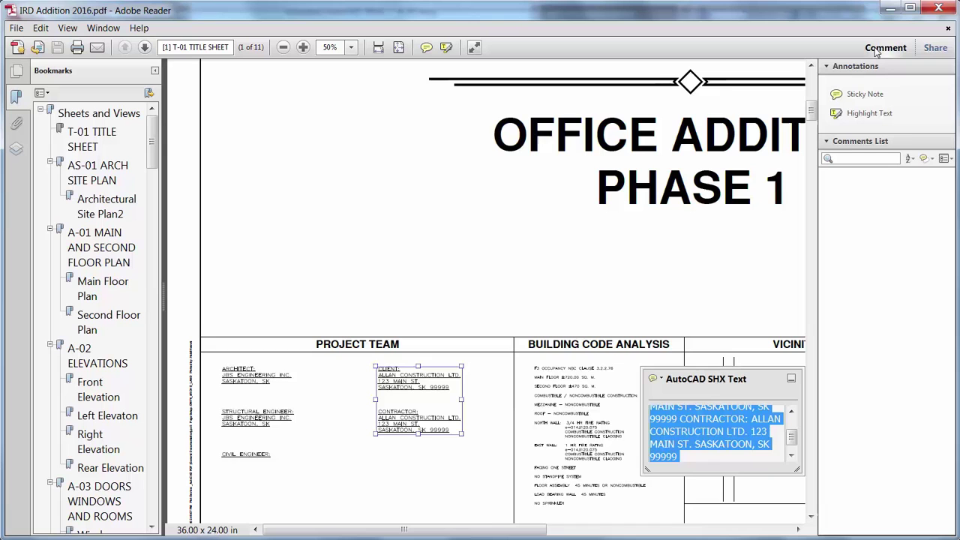
click(855, 158)
text(formwork)
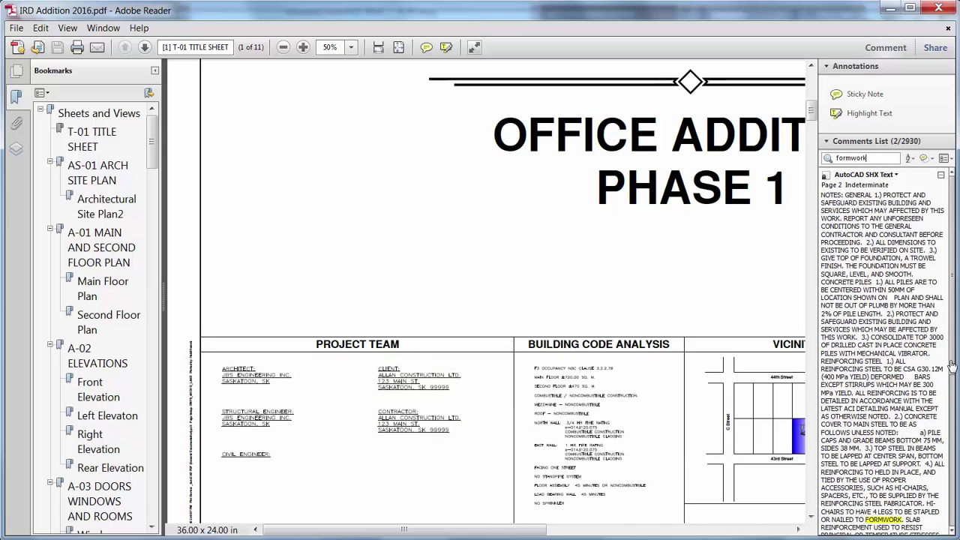
click(903, 411)
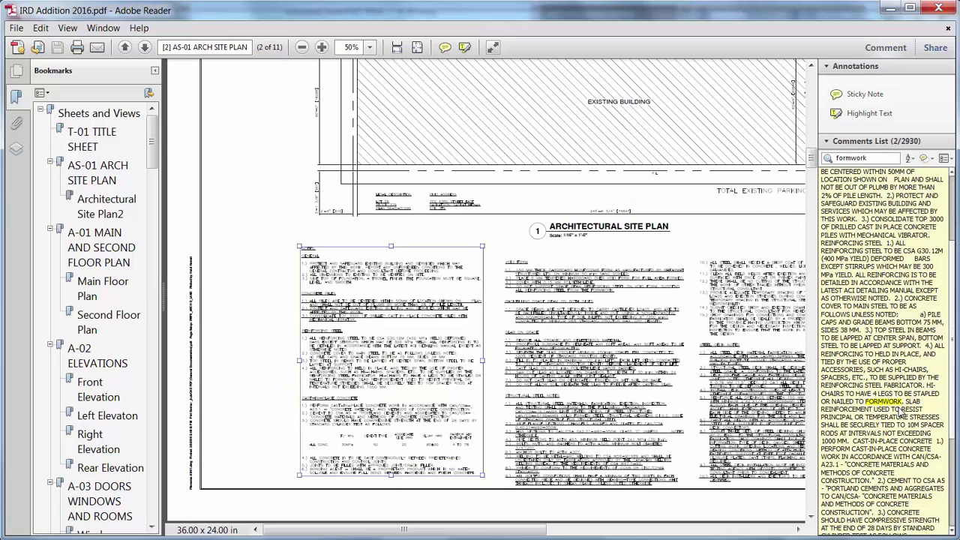
click(886, 47)
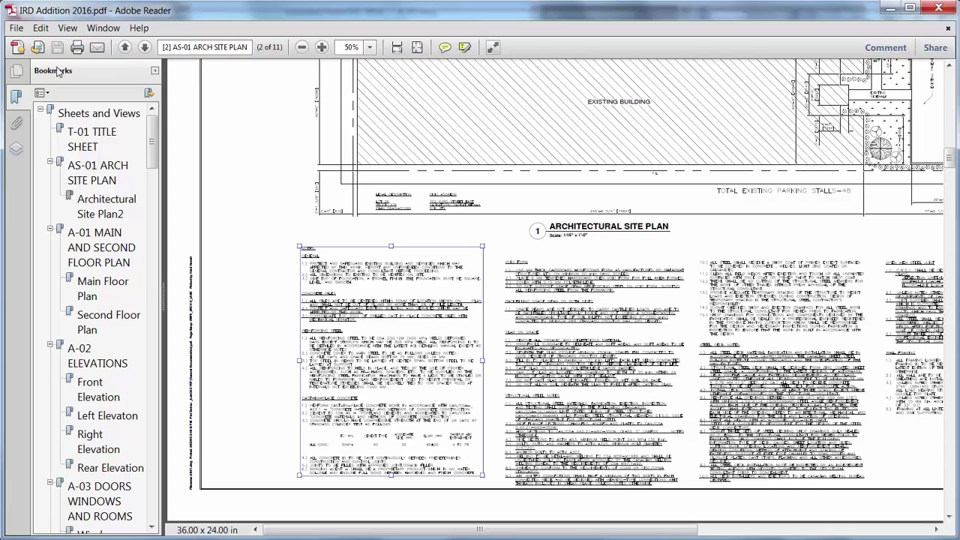
Step: Visit the AS-01, Architectural Site Plan2 and A-01 bookmarks, ending on T-01 TITLE SHEET
click(17, 71)
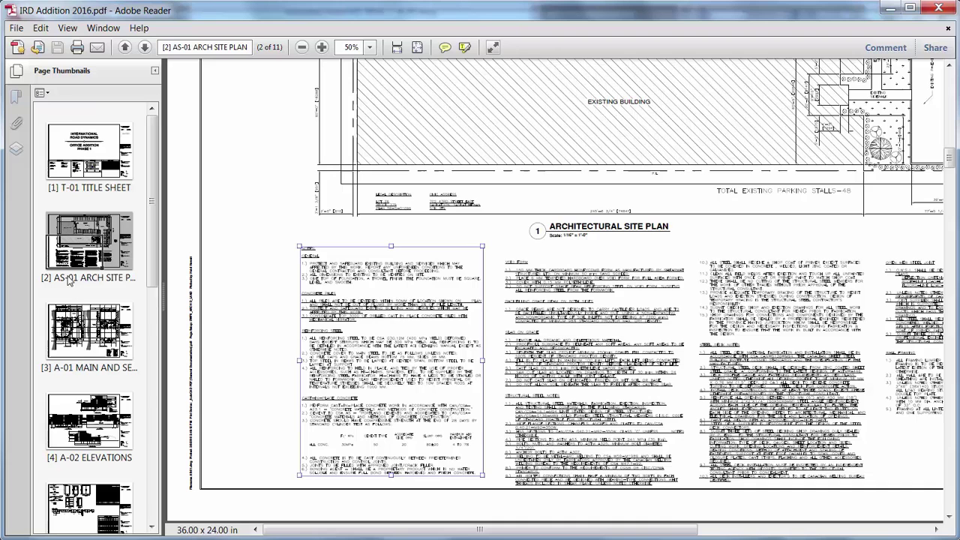
click(17, 97)
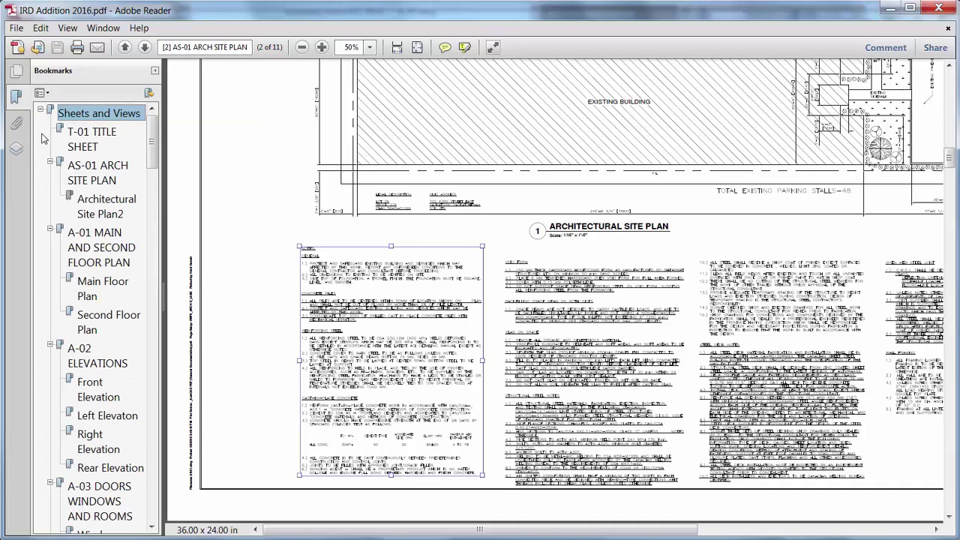
click(72, 180)
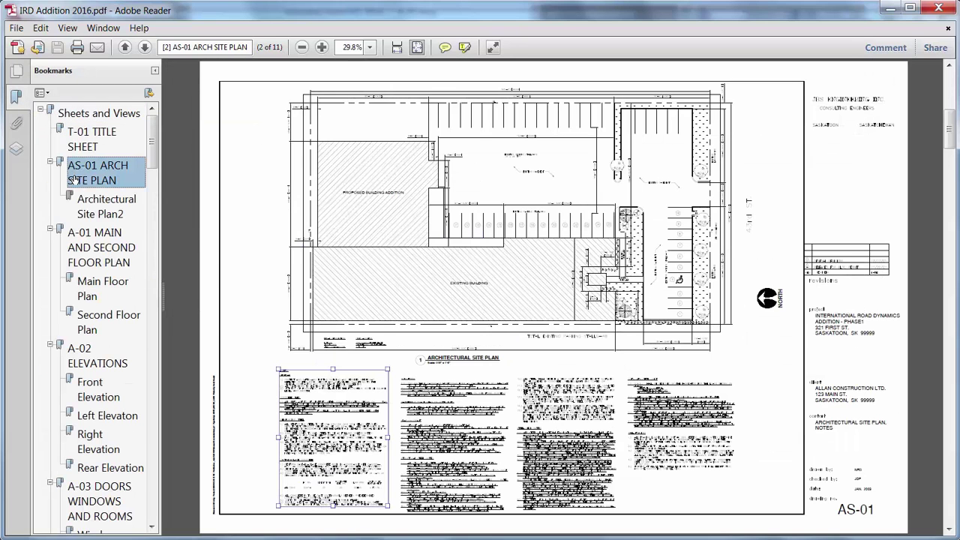
click(93, 214)
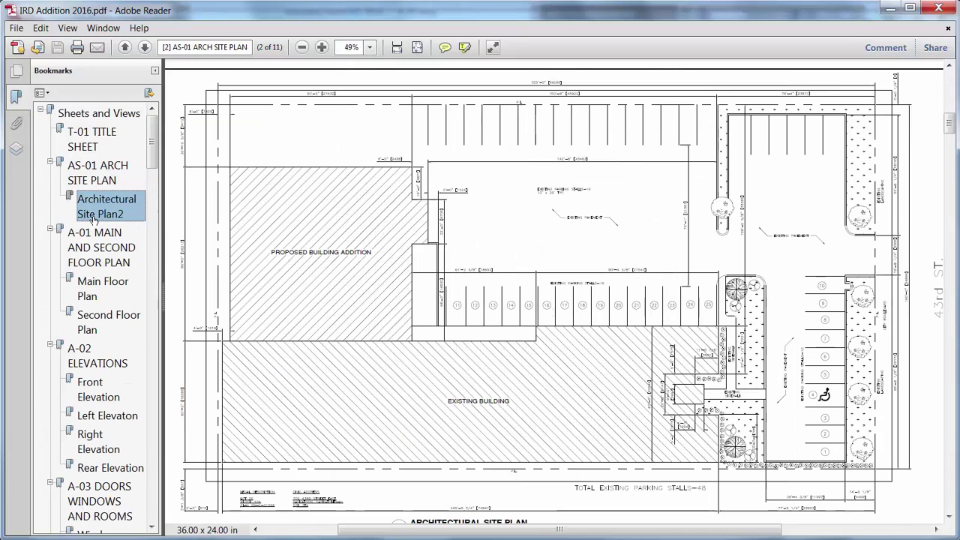
click(94, 258)
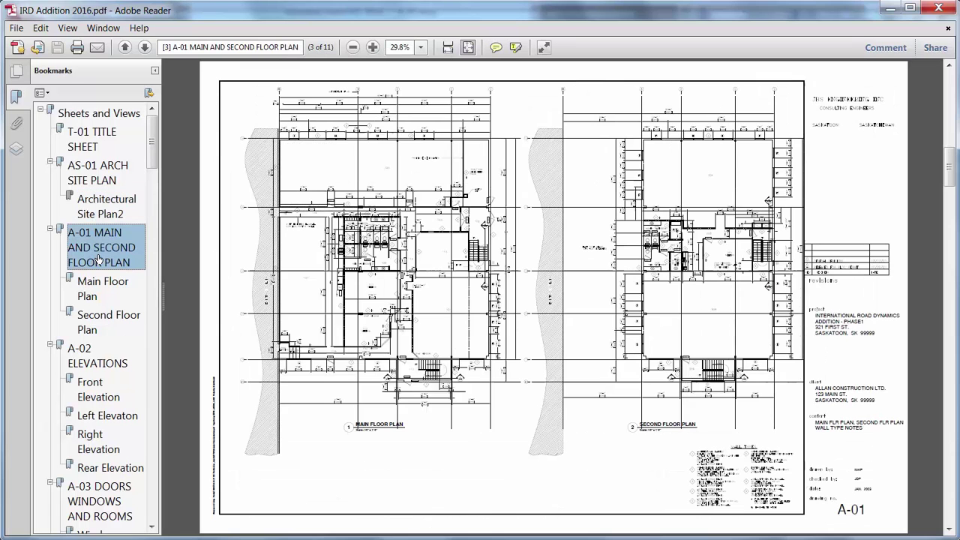
click(89, 148)
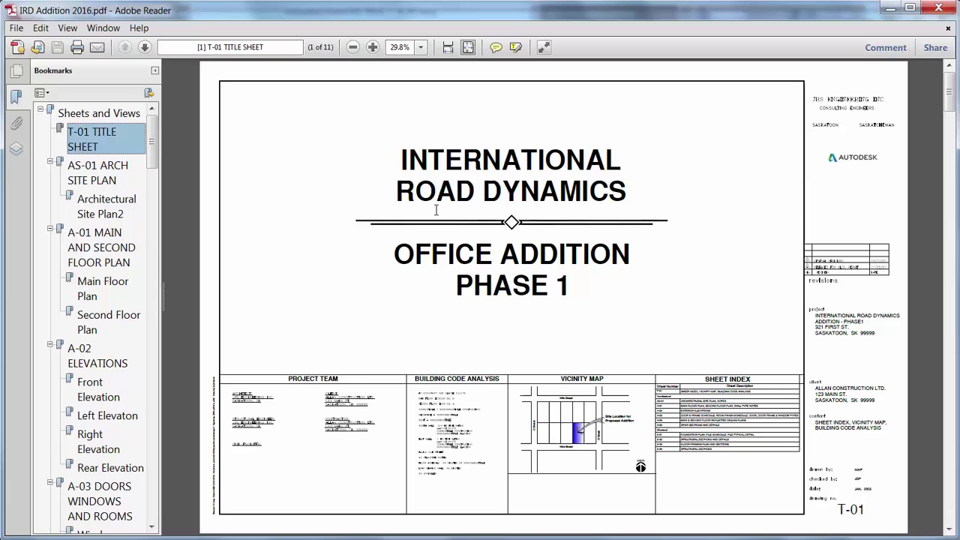
Step: View the title sheet at 100% and follow the sheet index's A-01 hyperlink
click(421, 48)
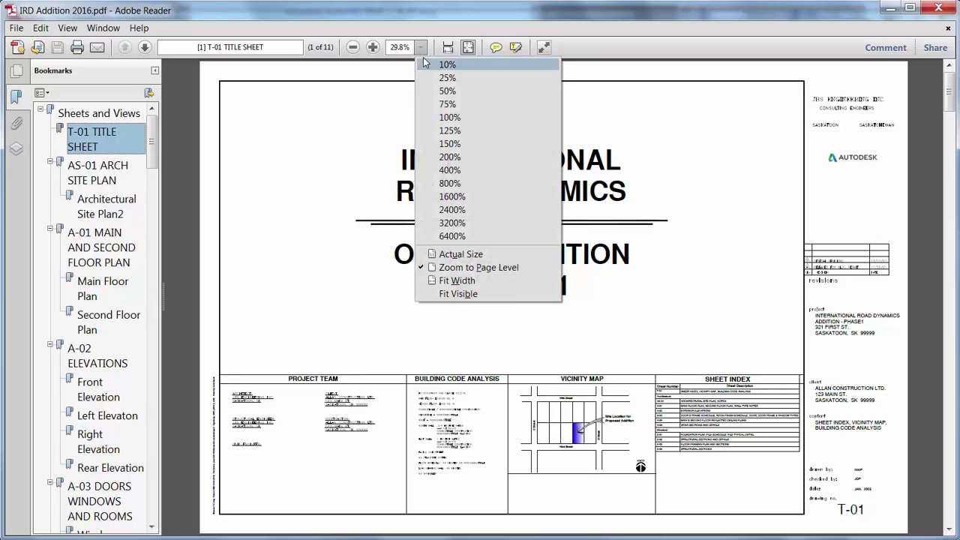
click(442, 114)
drag(403, 531, 741, 531)
drag(948, 78, 950, 112)
click(512, 324)
Step: View the A-01 floor plan at 100%, scrolling to its dimensions and room 104 labels
click(422, 48)
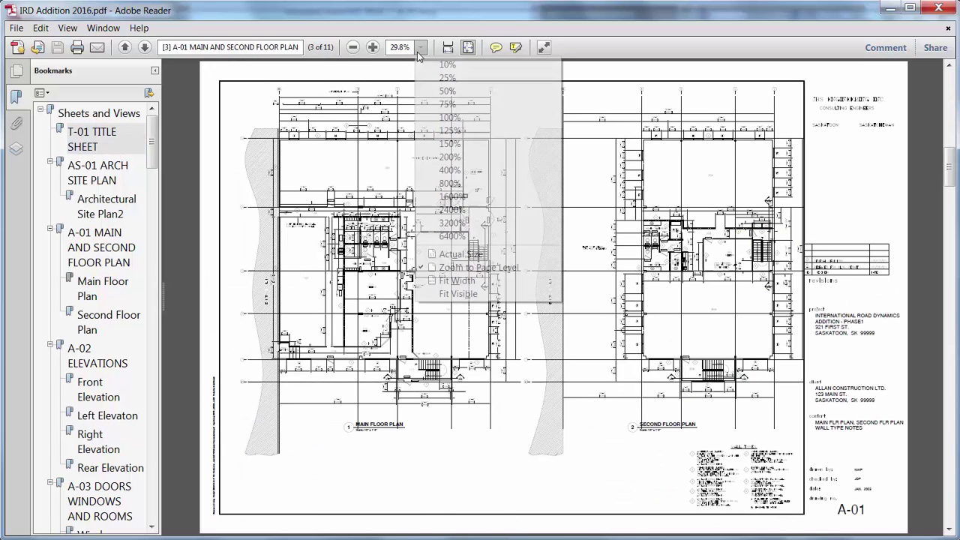
click(438, 118)
drag(456, 529, 568, 529)
click(949, 519)
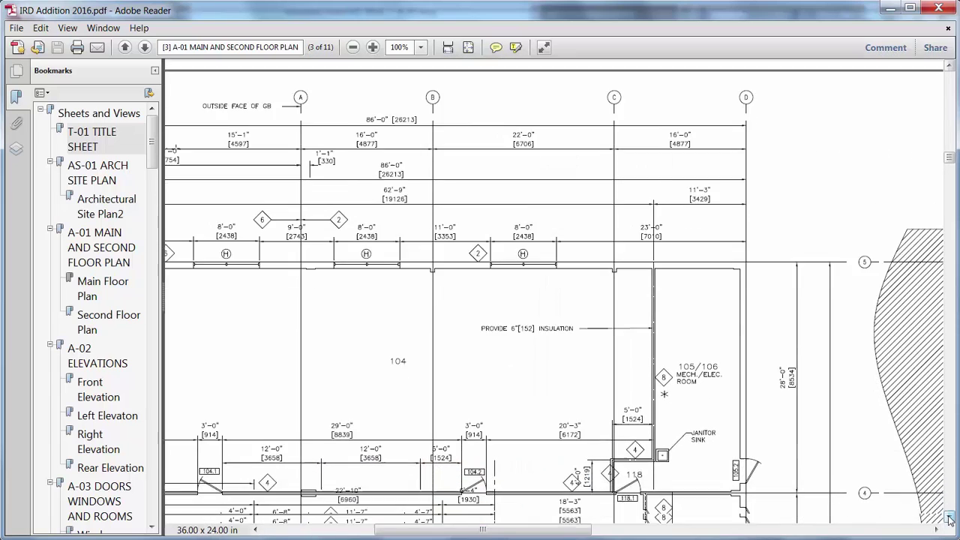